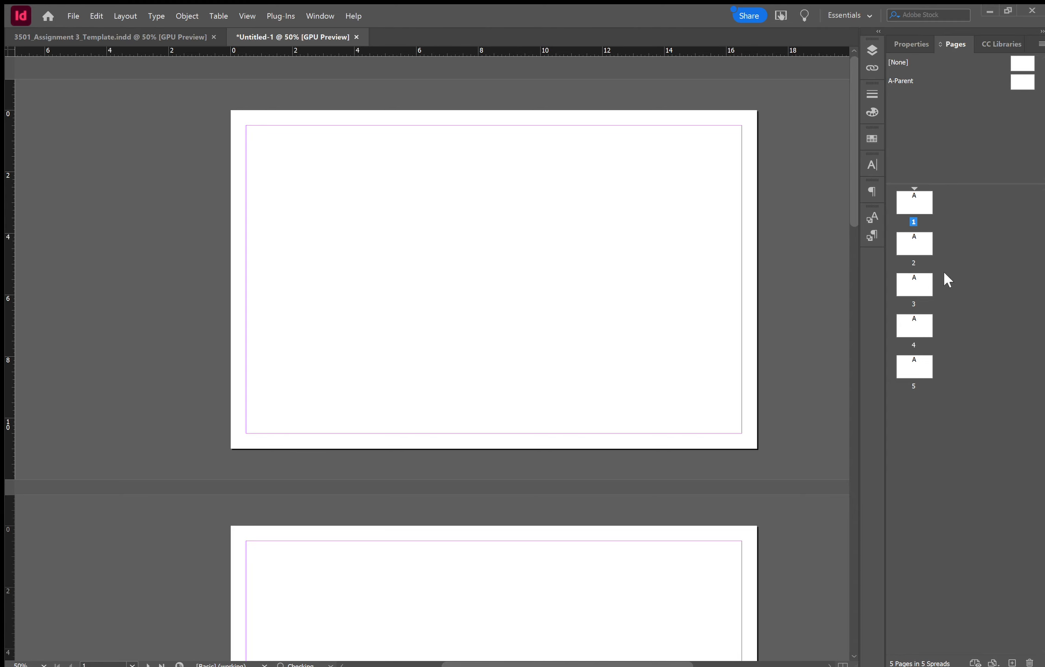
- Show the Properties panel listing the 17 × 11 in Tabloid size, five pages and 0.5 in margins
click(912, 43)
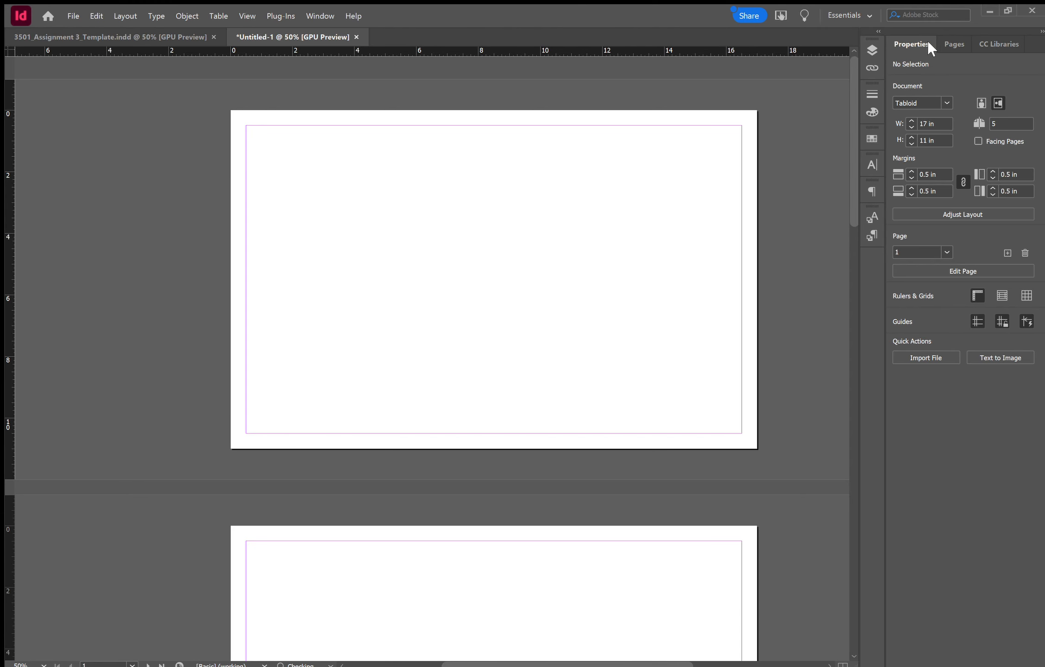
- Open the A-Parent parent page for editing from the Pages panel, in place of page 1
click(950, 42)
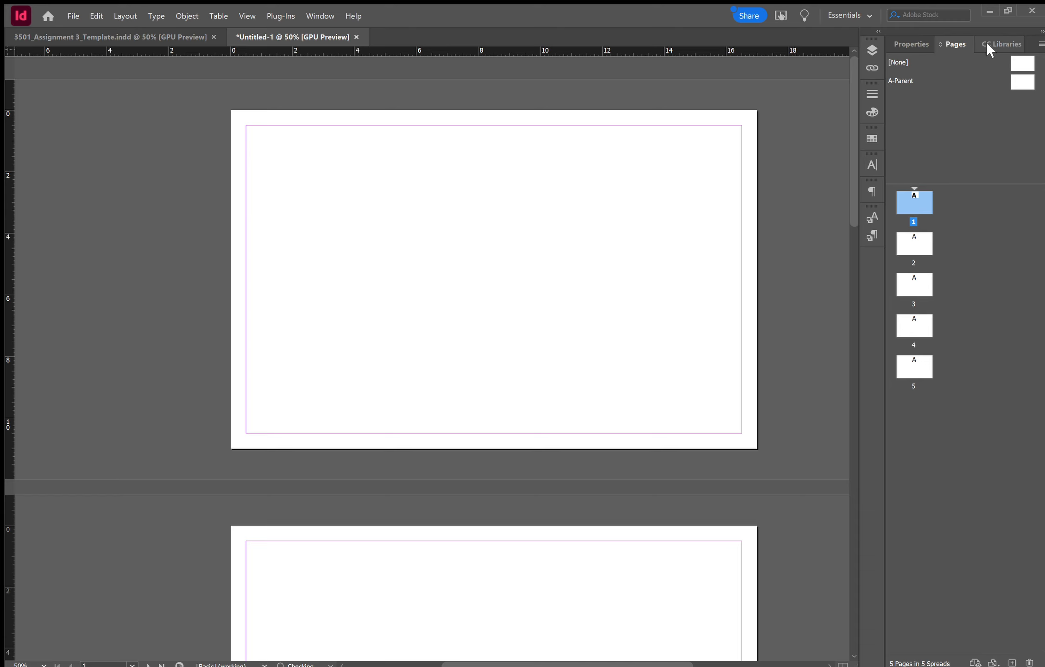
click(986, 42)
click(951, 41)
scroll(497, 324, down, 10)
scroll(501, 341, up, 10)
click(1022, 79)
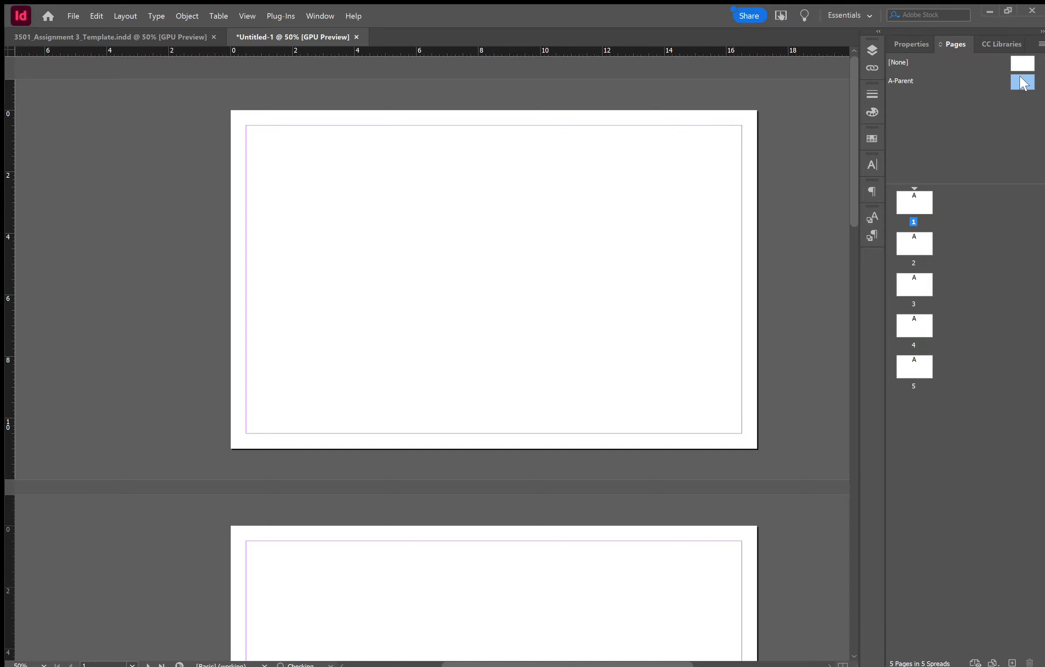
double_click(1022, 84)
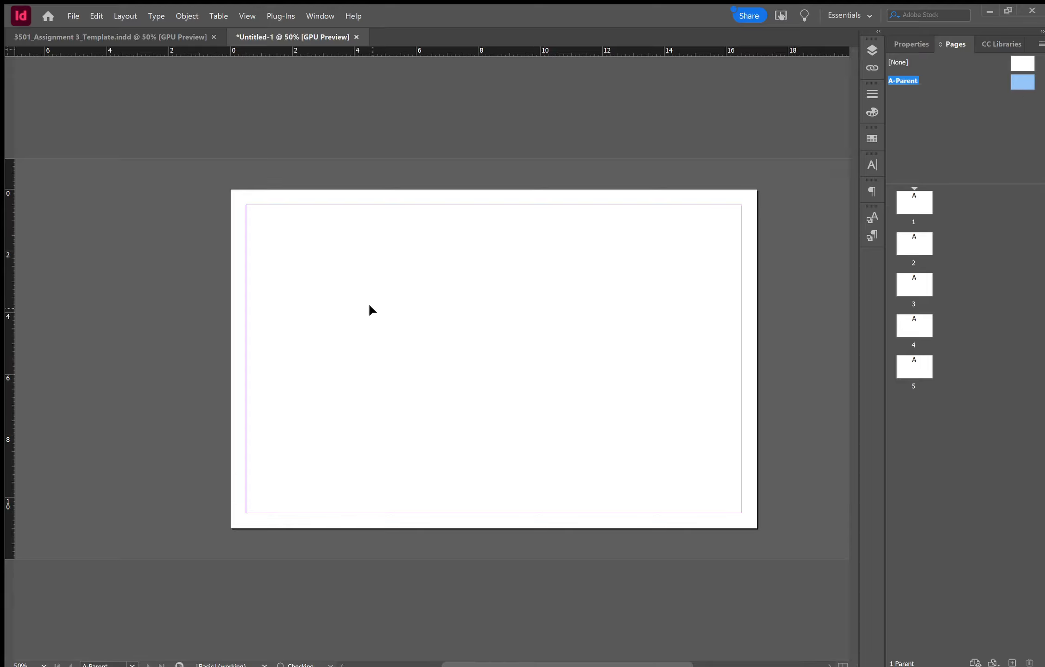
scroll(381, 342, down, 3)
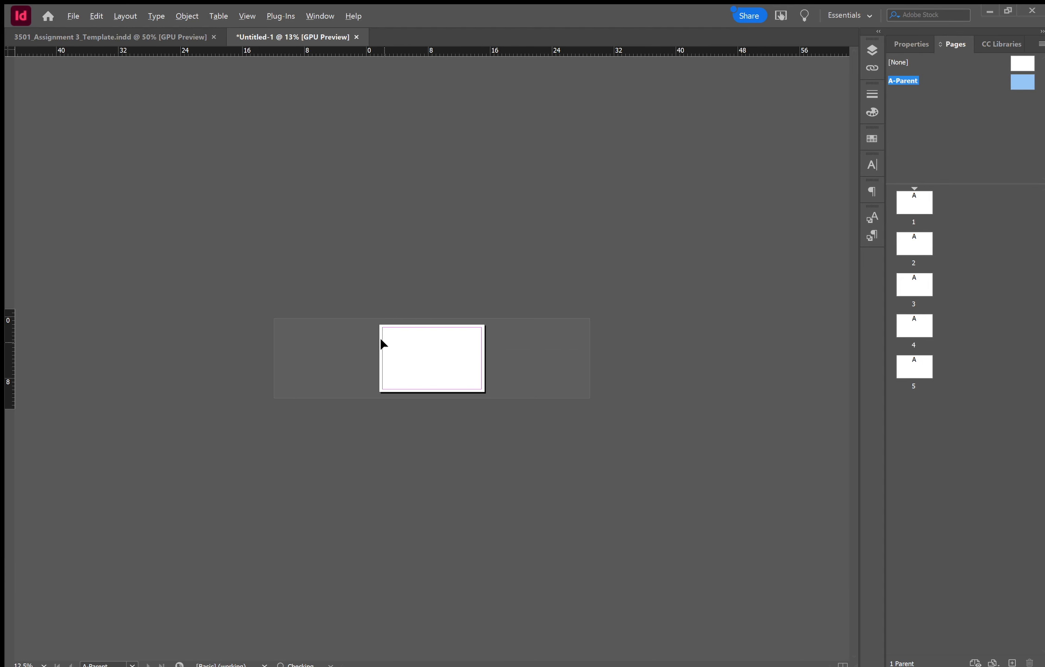
scroll(380, 338, up, 3)
scroll(380, 338, down, 1)
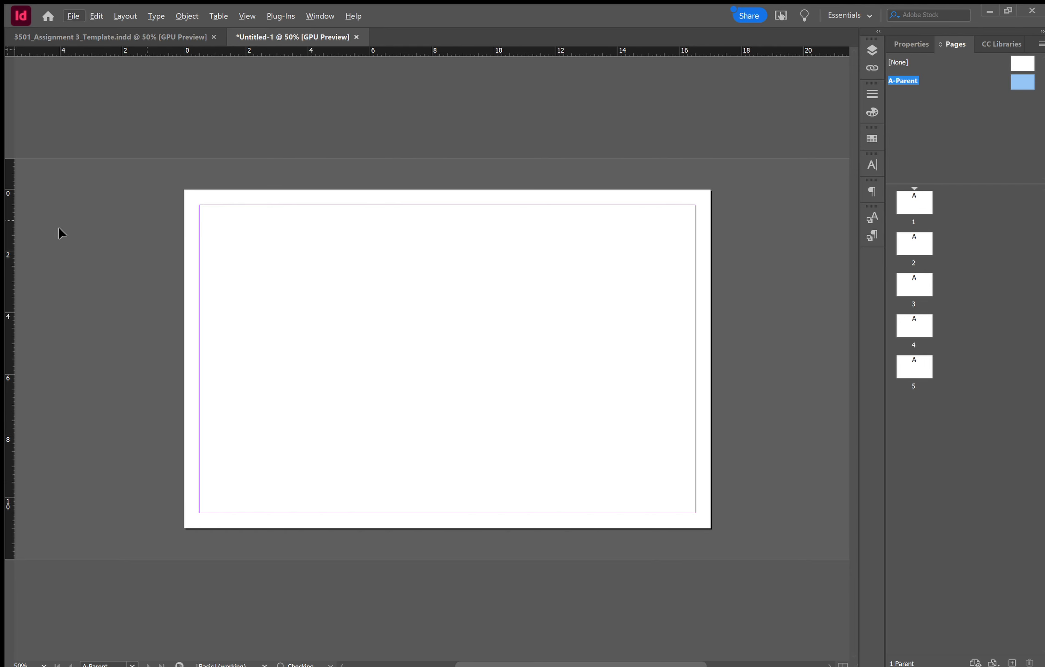
- Draw frames on A-Parent and fill the right-hand text frame with placeholder text
click(41, 270)
mouse_move(256, 261)
mouse_down()
mouse_move(474, 406)
mouse_move(519, 409)
mouse_up()
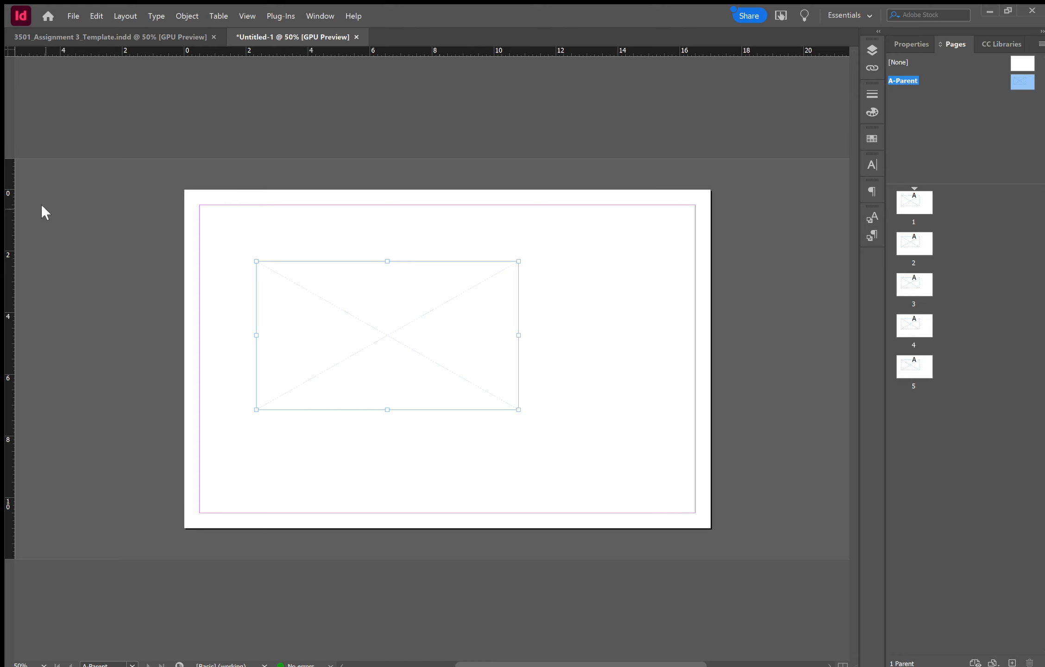
click(268, 266)
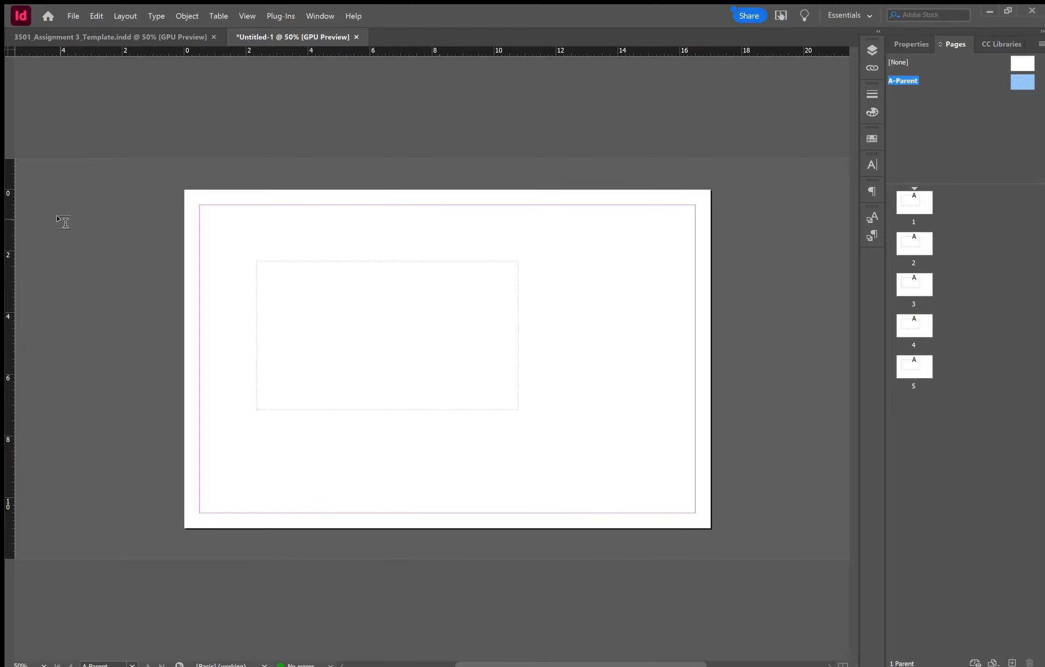
drag(562, 261, 647, 358)
right_click(596, 287)
click(640, 498)
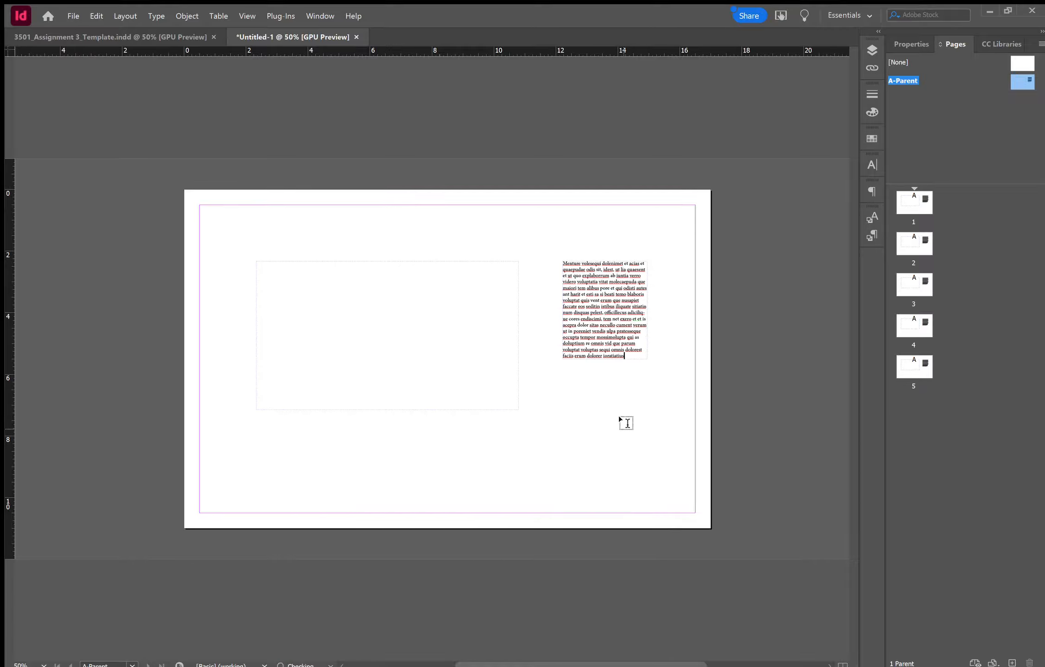
key(Escape)
- Delete the empty left frame, check the parent's items on page 1, then return to A-Parent
click(319, 262)
key(Delete)
double_click(916, 200)
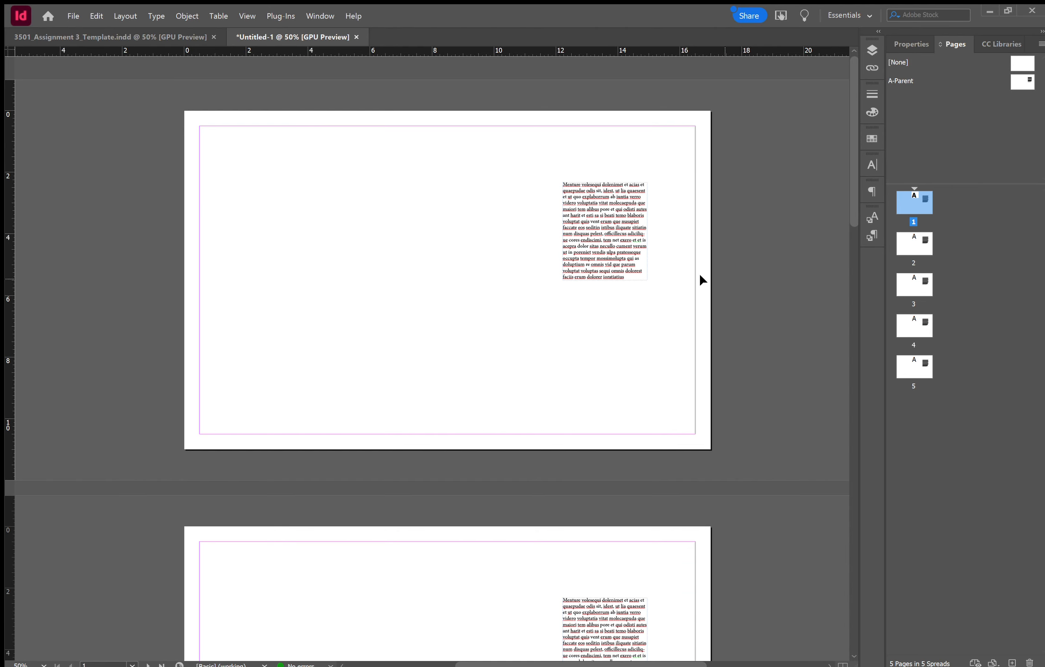
scroll(537, 328, down, 15)
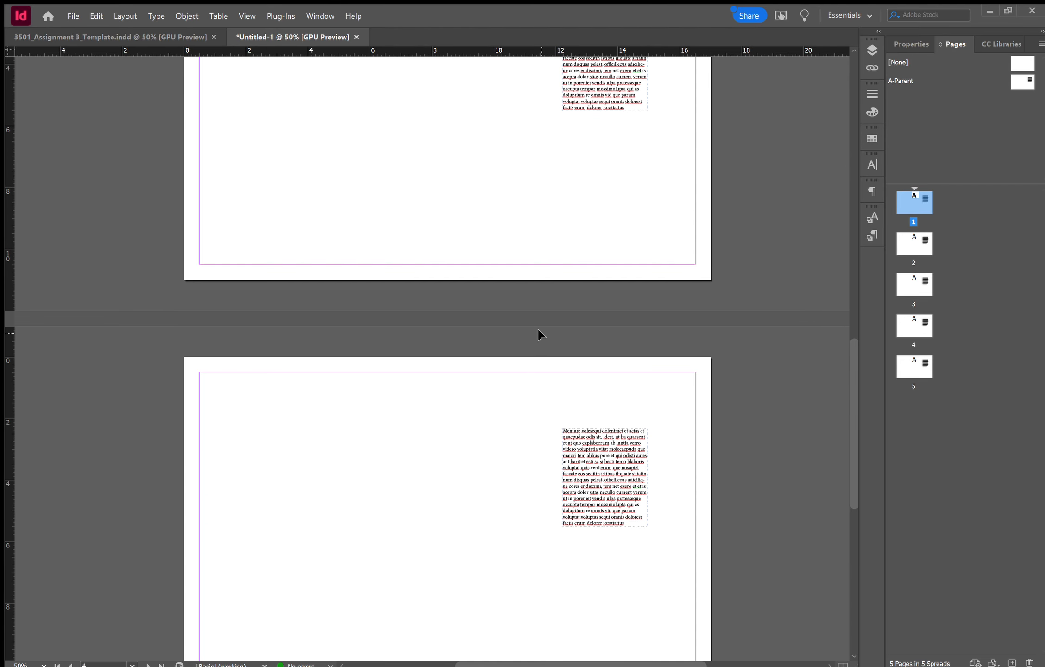
scroll(538, 329, up, 15)
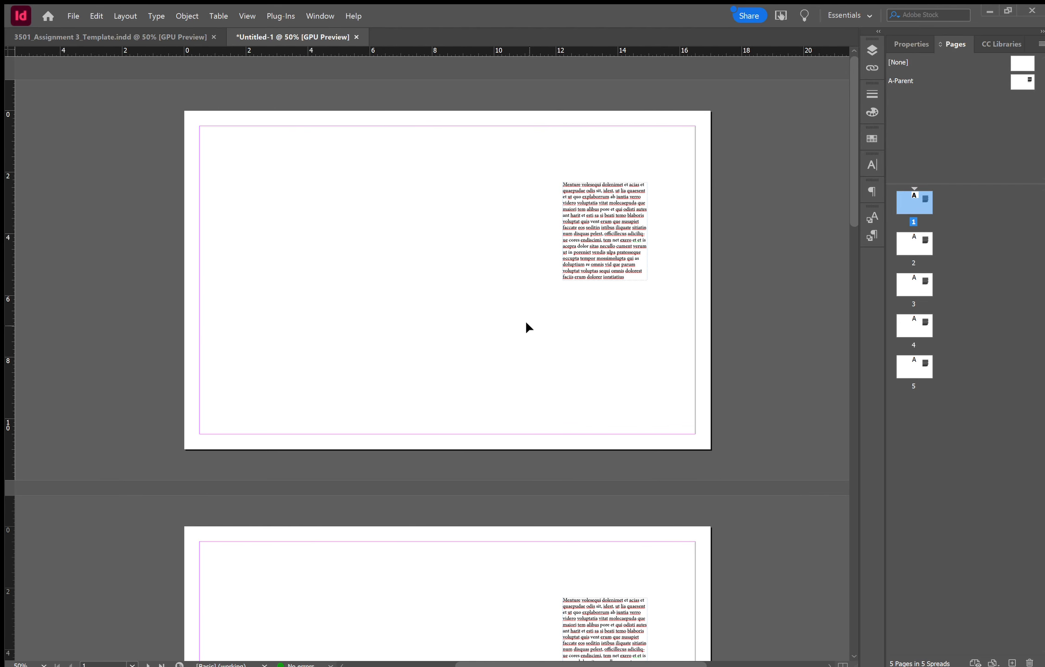
double_click(1020, 82)
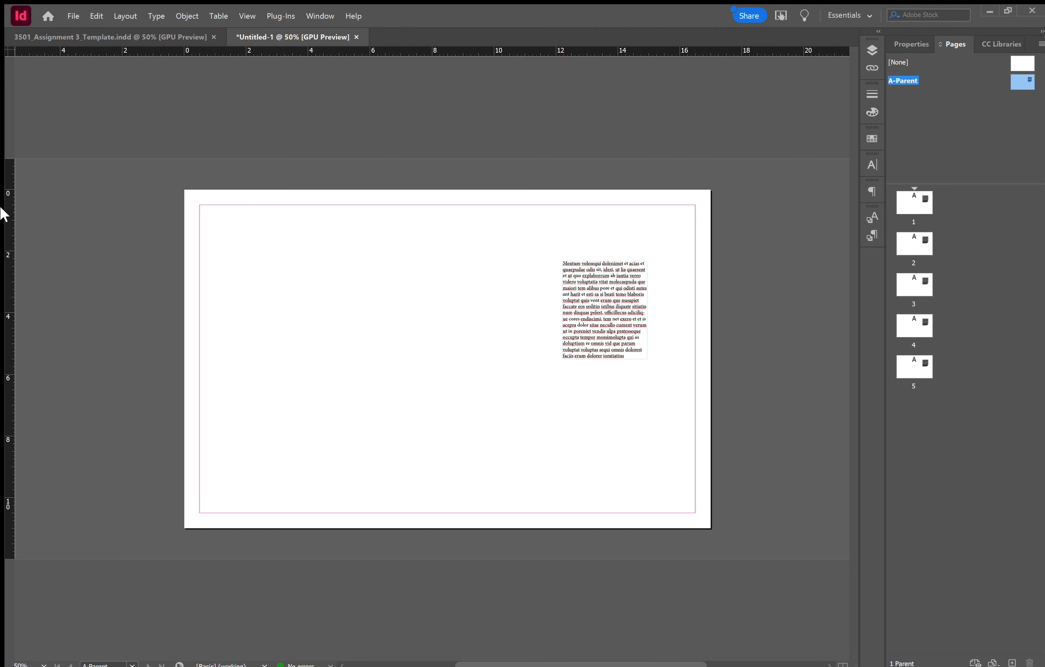
- Add a trial vertical and horizontal ruler guide, preview them on page 1, then return to A-Parent
drag(10, 213, 277, 268)
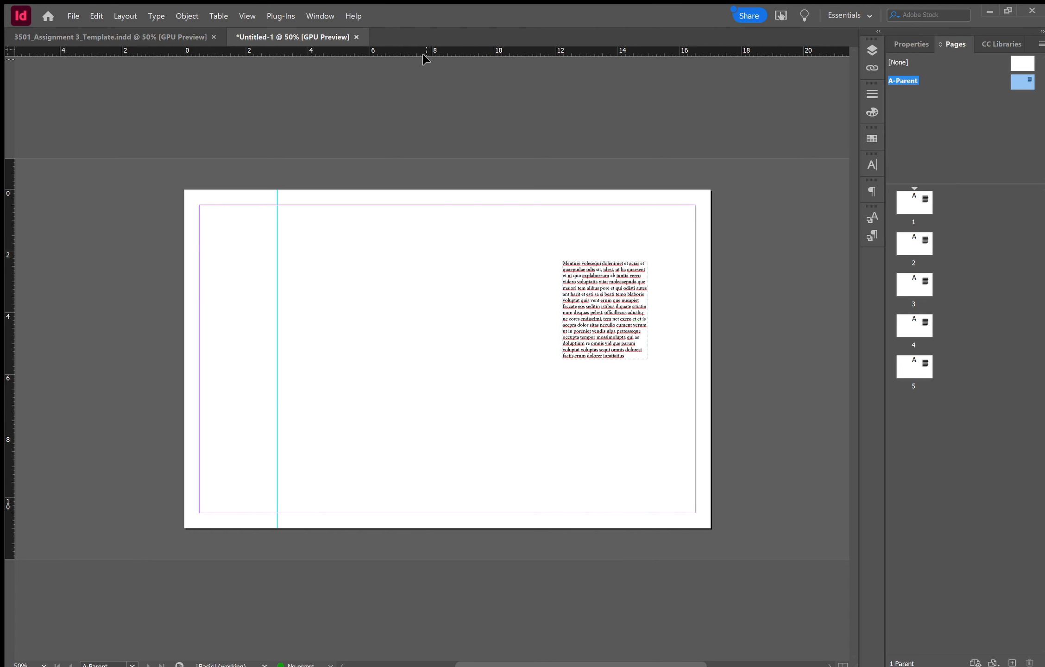
drag(421, 48, 425, 250)
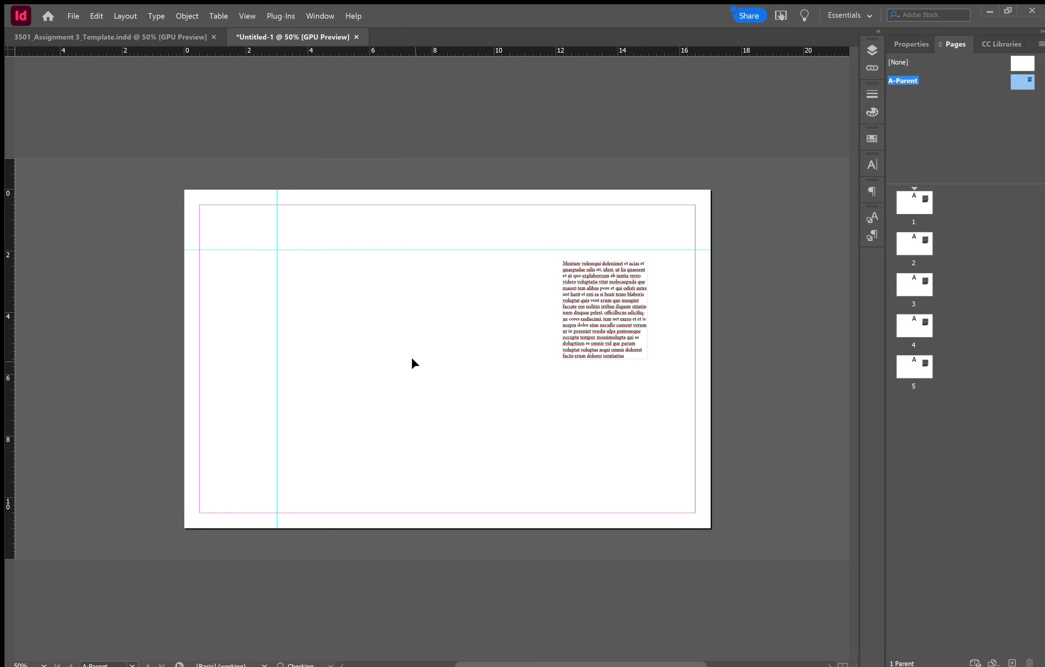
double_click(919, 209)
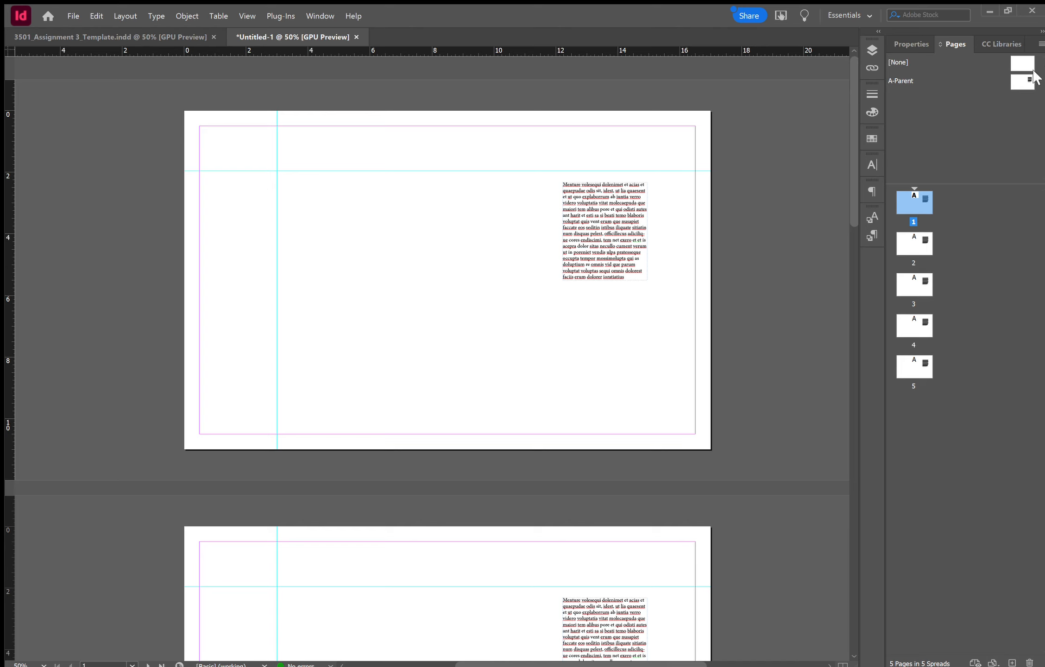
click(1012, 81)
double_click(1012, 81)
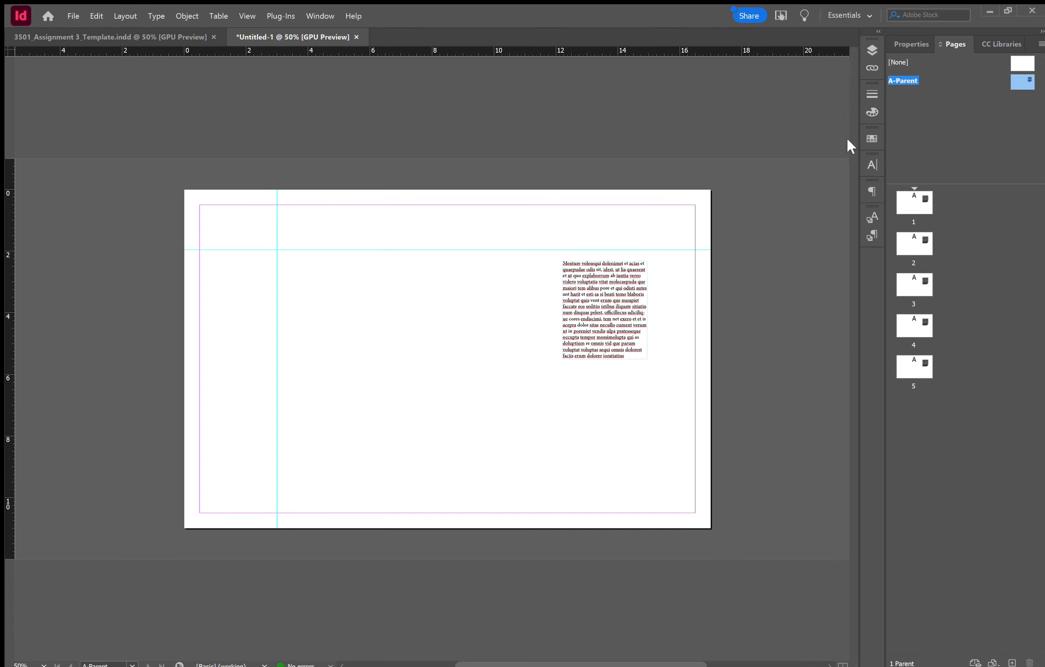
- Delete the placeholder text frame and both ruler guides from A-Parent
drag(639, 406, 244, 237)
key(Delete)
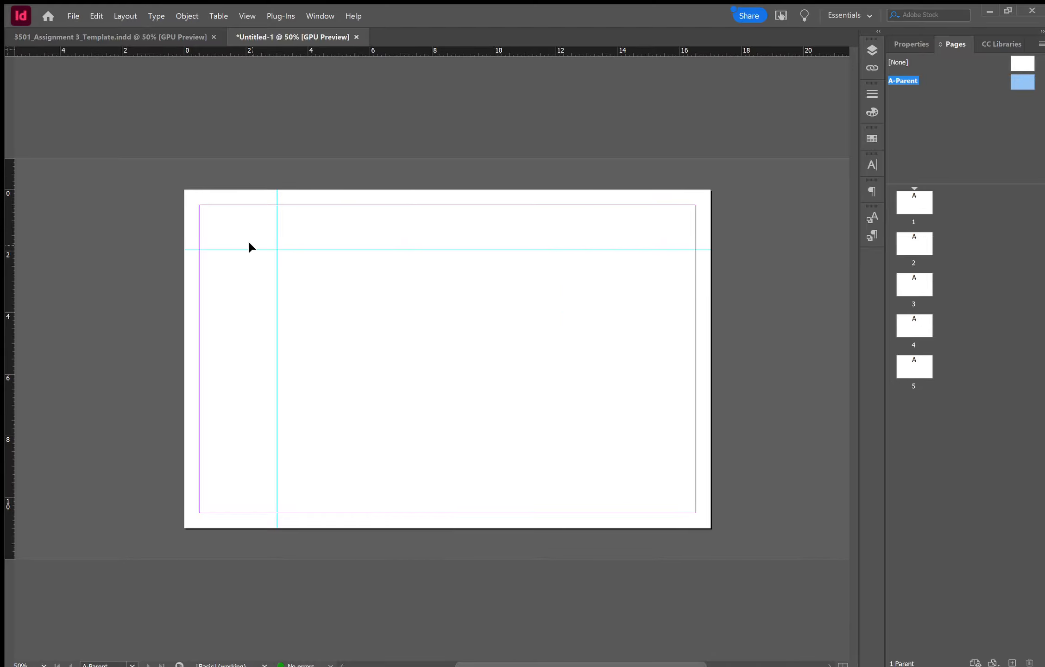
click(241, 250)
key(Delete)
click(276, 238)
key(Delete)
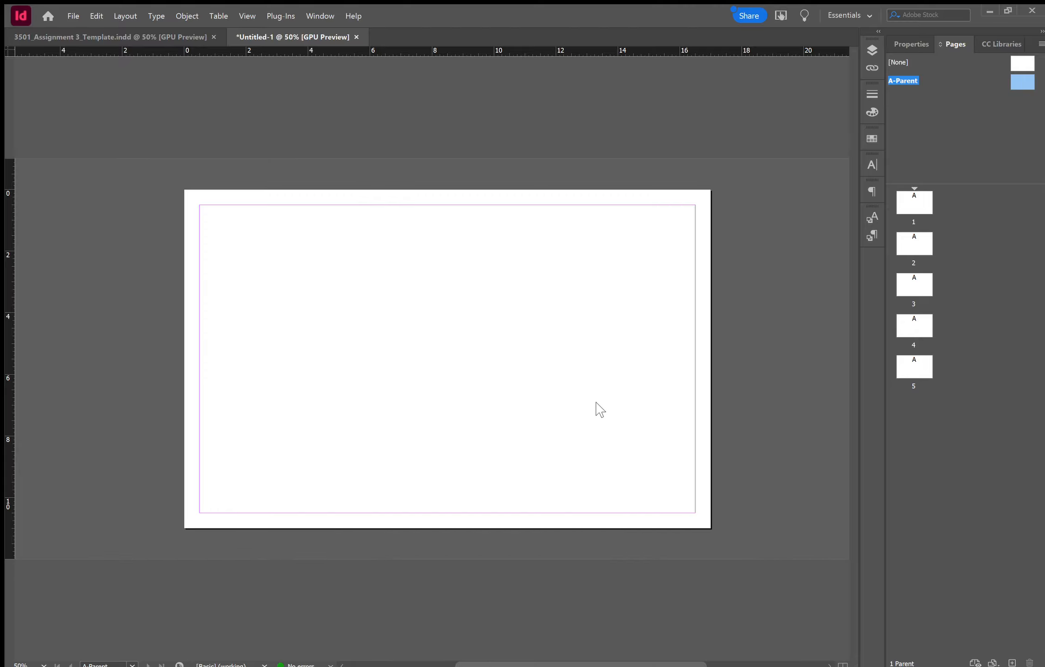
- Give A-Parent 8 columns and add horizontal guides dividing it into eight rows
key(ctrl+z)
key(ctrl+z)
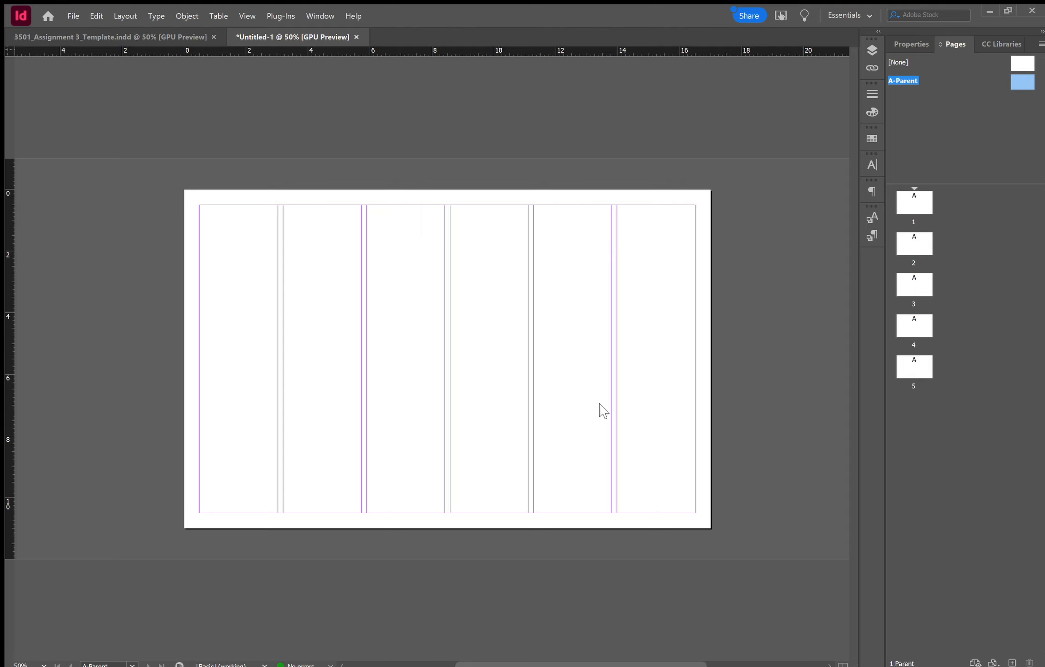
click(600, 403)
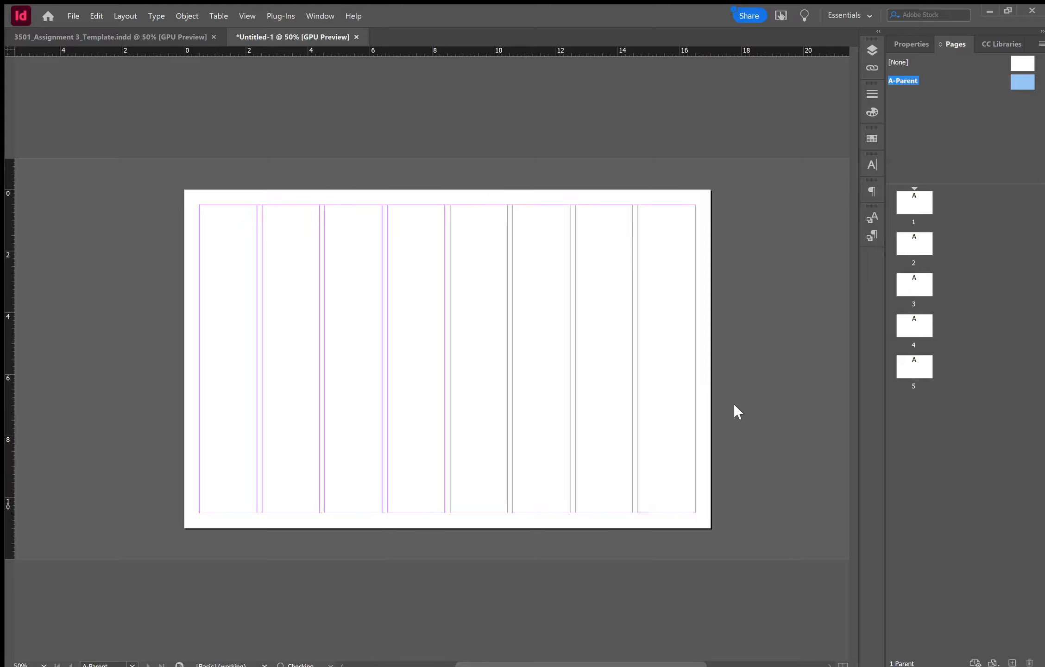
key(ctrl+z)
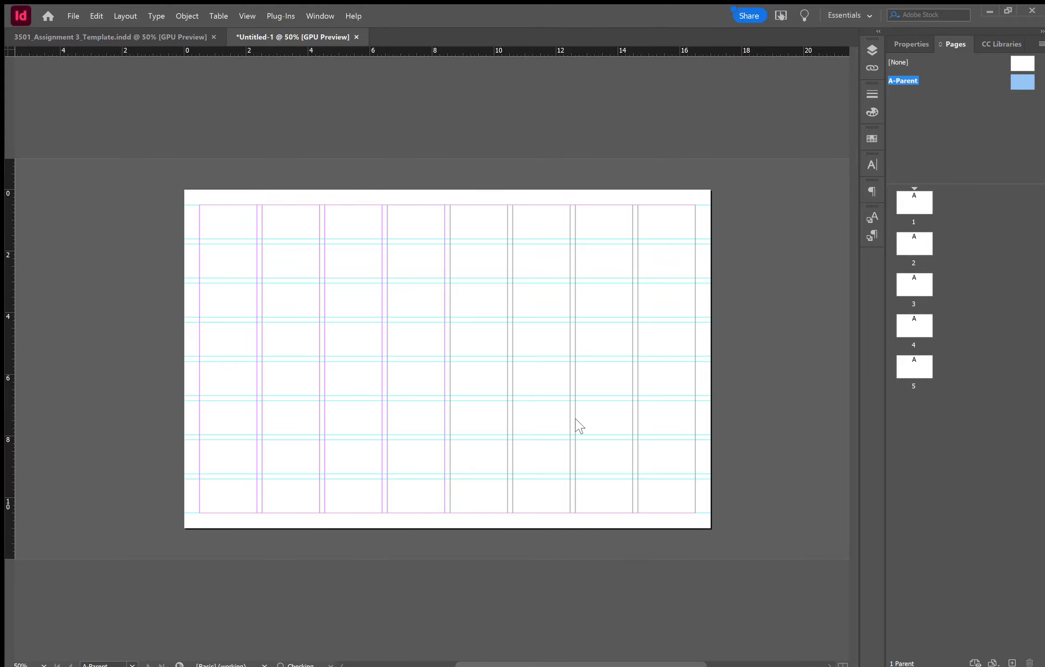
- Adjust the row guides' gutter in Create Guides, settling on 0.1875 in
click(573, 379)
click(573, 378)
click(573, 379)
click(573, 378)
click(573, 379)
click(572, 378)
click(572, 379)
click(573, 379)
click(573, 378)
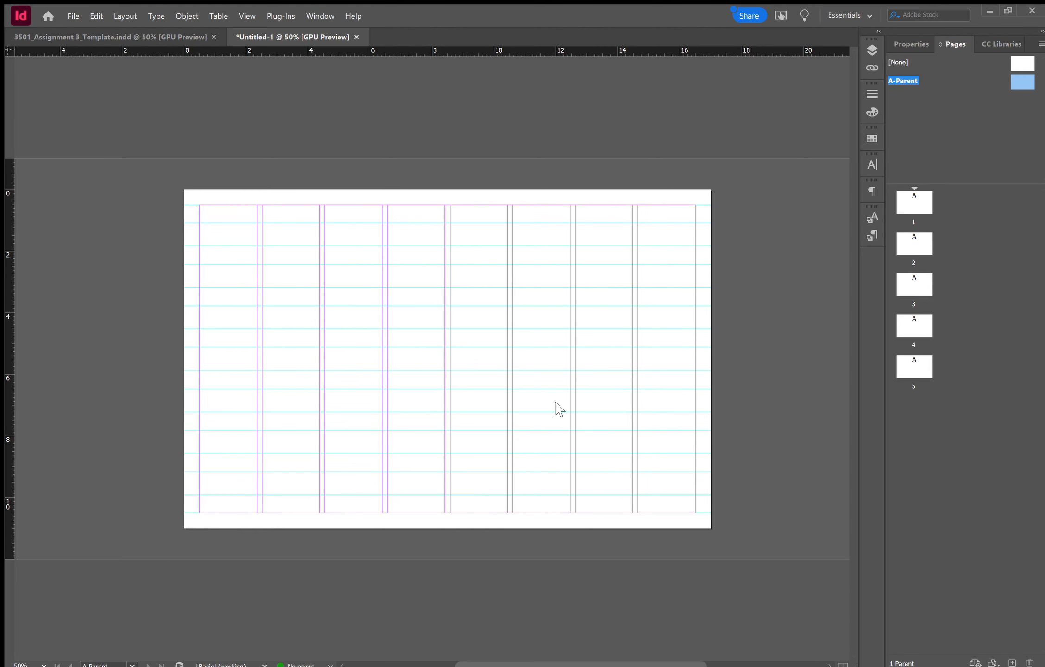
click(572, 385)
click(571, 385)
click(572, 385)
click(571, 385)
click(572, 385)
click(572, 385)
click(572, 385)
click(572, 385)
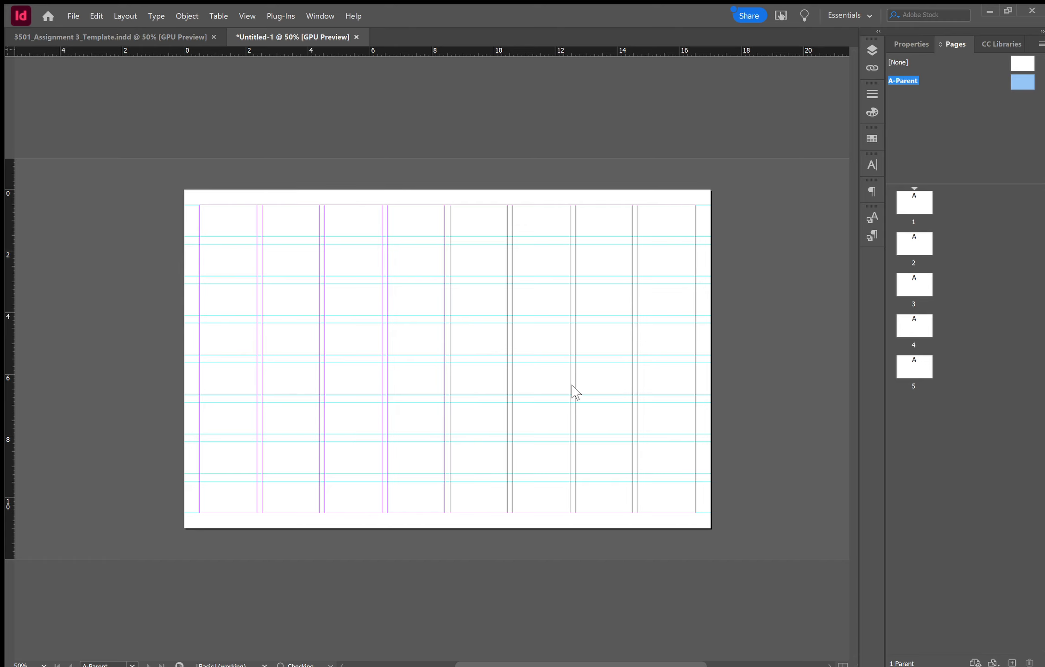
click(572, 385)
click(572, 385)
click(571, 385)
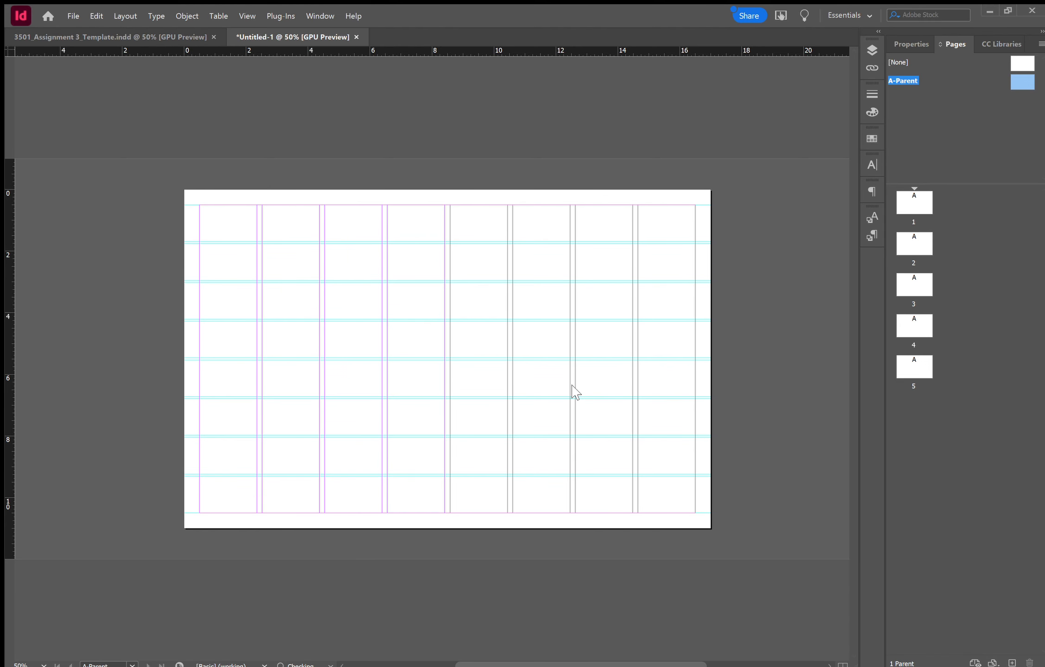
click(570, 378)
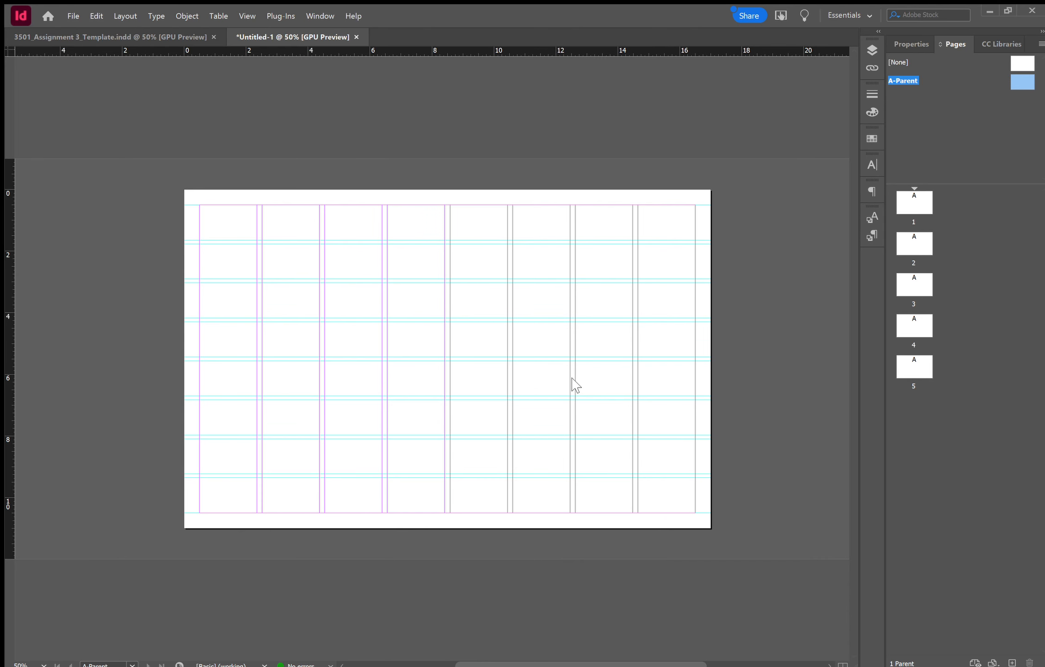
click(572, 378)
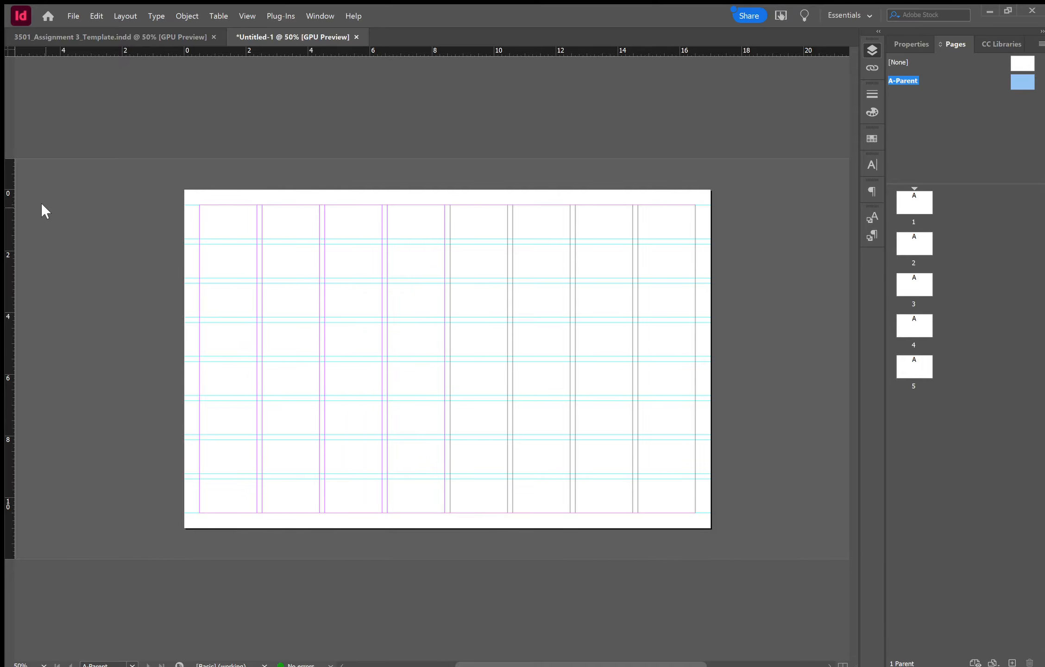
- Draw a text frame at the bottom-left margin, type 'ARCH 3501', and move it below the margin
click(54, 220)
key(ctrl+1)
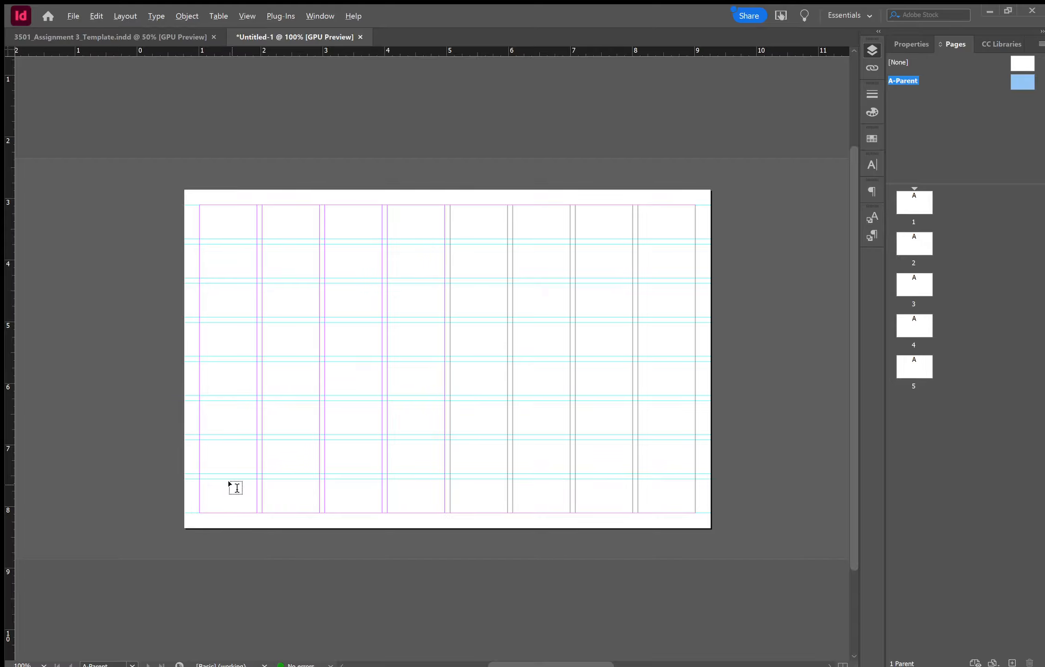
key(ctrl+minus)
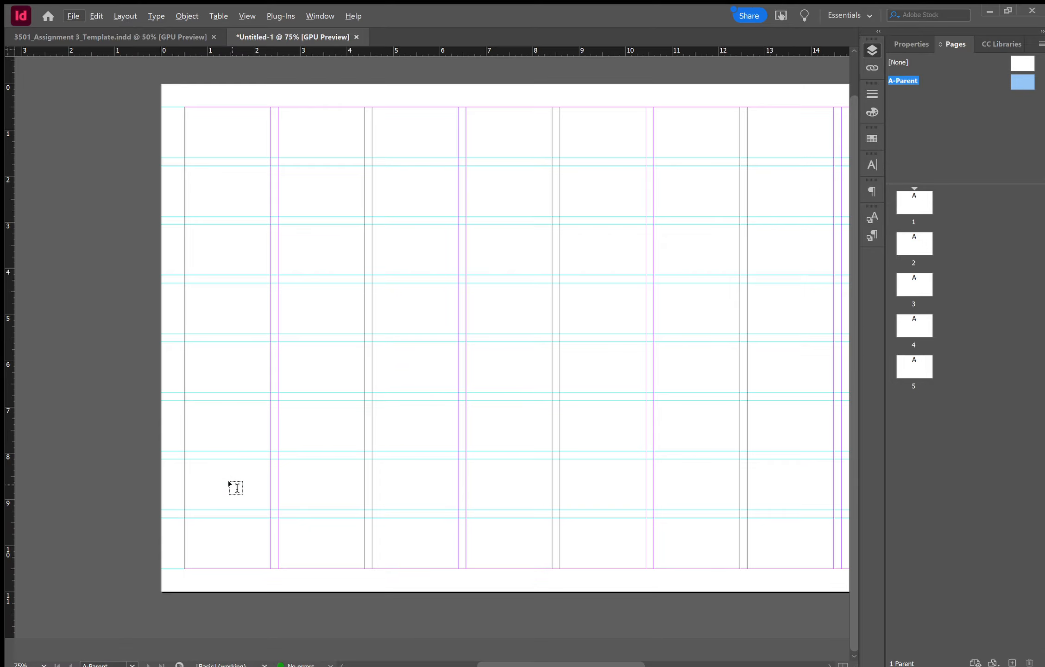
key(ctrl+equal)
key(ctrl+equal)
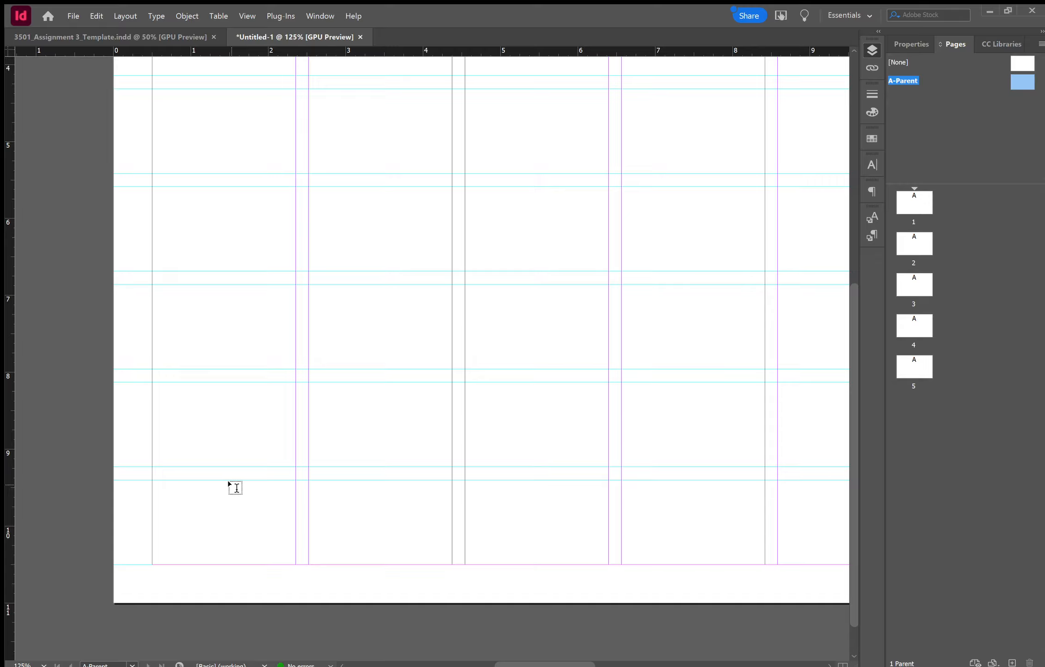
drag(150, 492, 558, 518)
text(ARCH 3501)
key(Escape)
drag(206, 504, 202, 573)
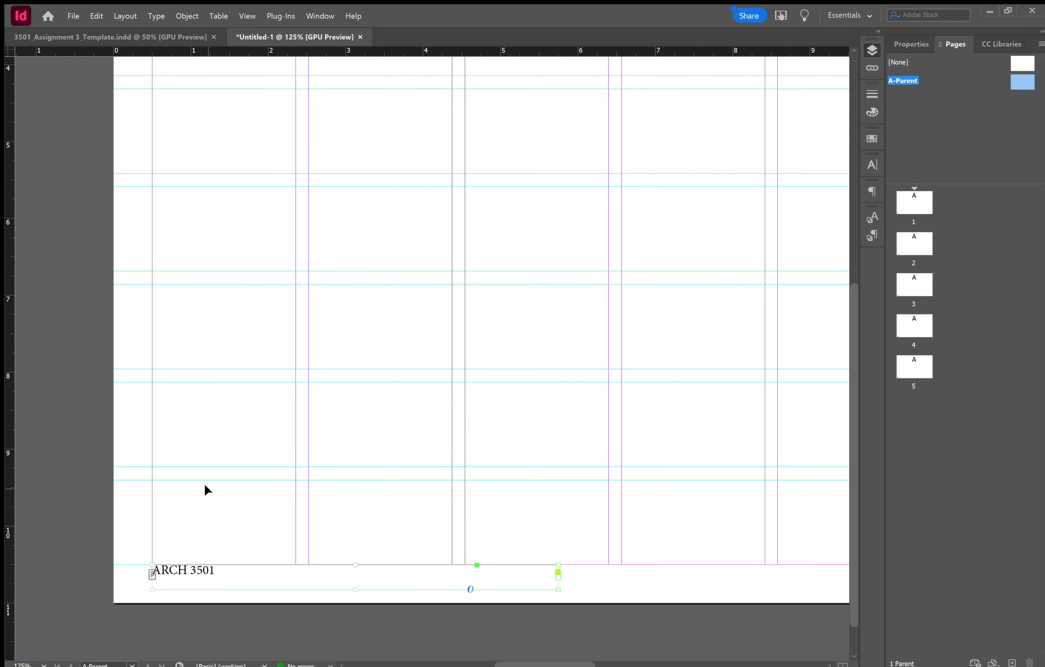
scroll(229, 445, down, 1)
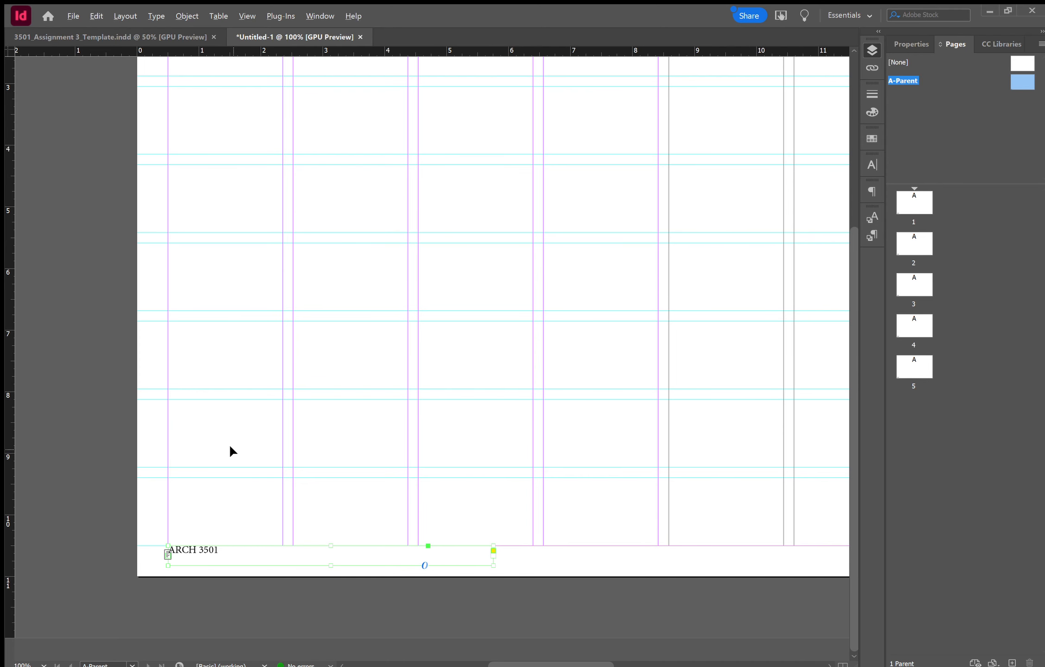
scroll(230, 447, down, 1)
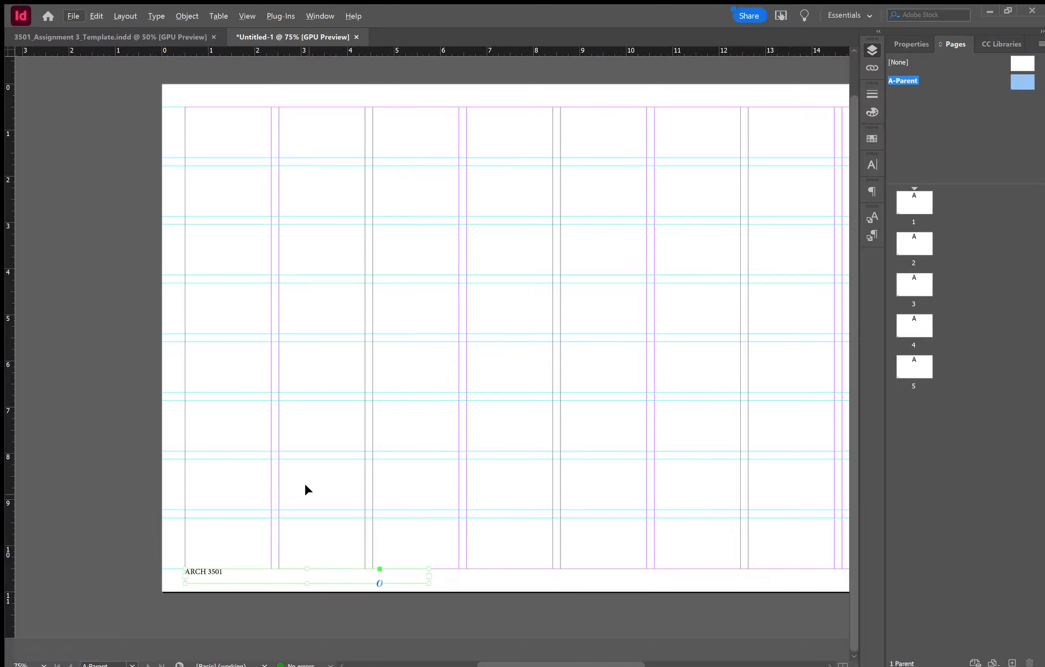
- Paste a copy of the 'ARCH 3501' frame along the page bottom and select its text
scroll(304, 482, right, 2)
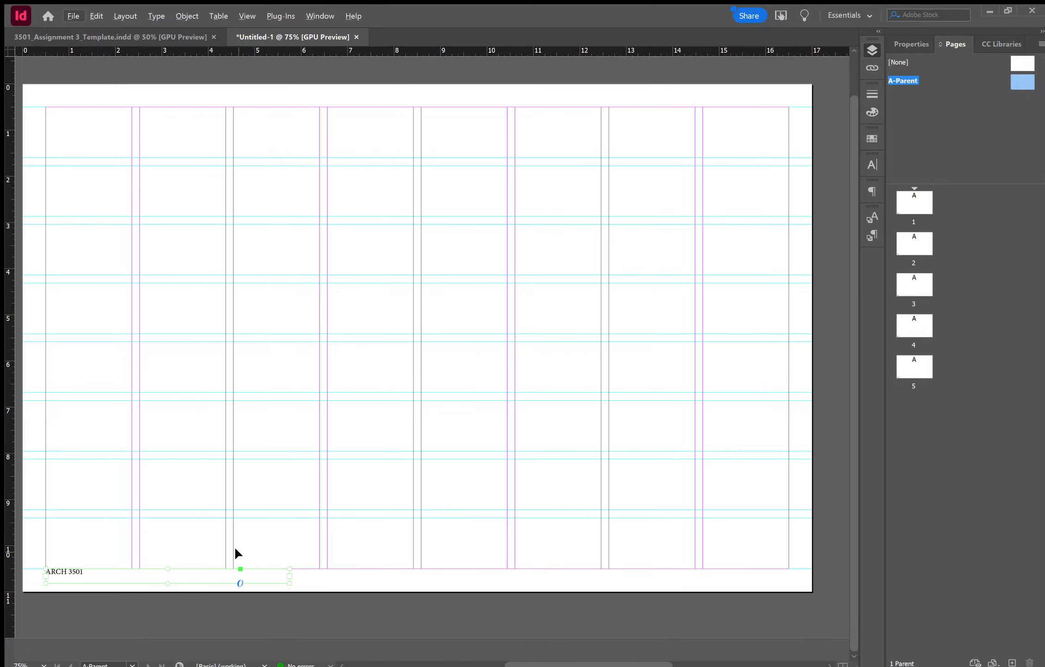
key(ctrl+v)
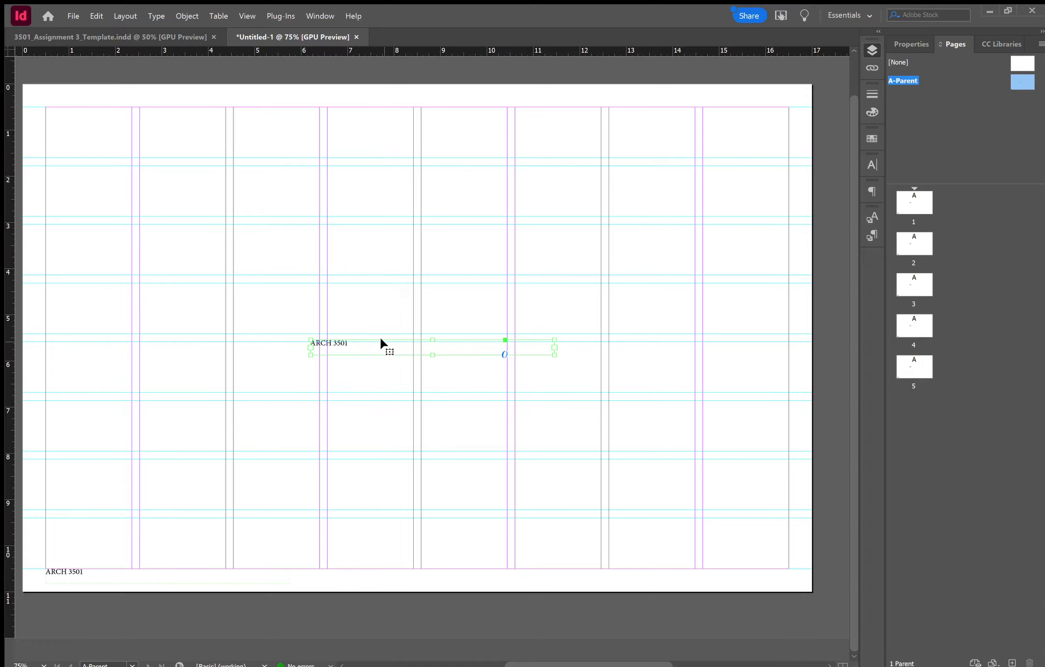
drag(380, 351, 386, 582)
double_click(364, 574)
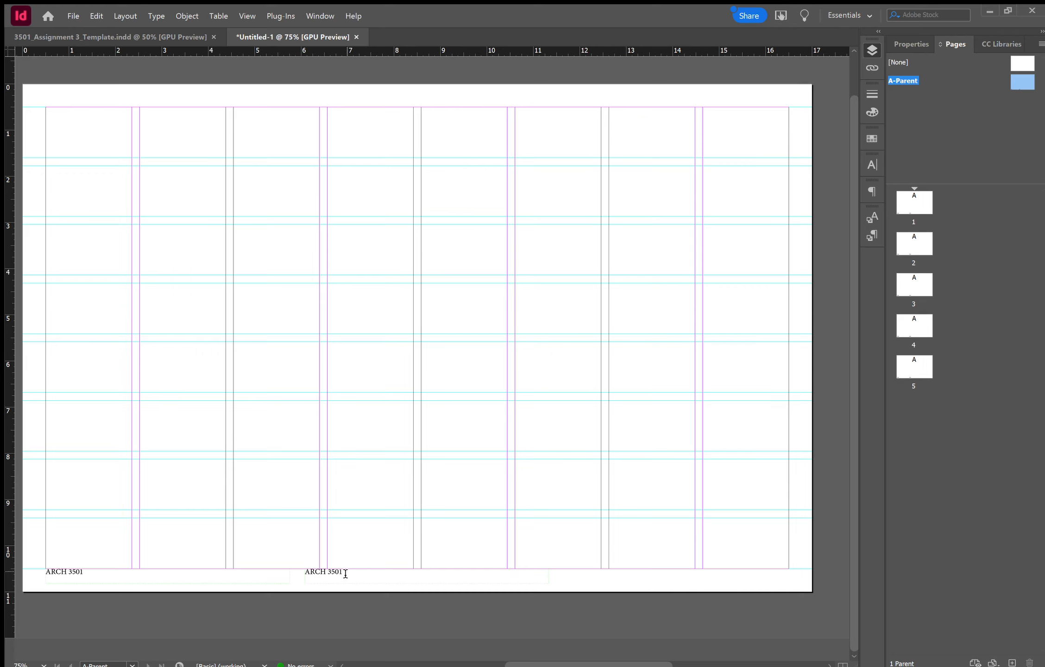
drag(345, 572, 294, 577)
click(865, 186)
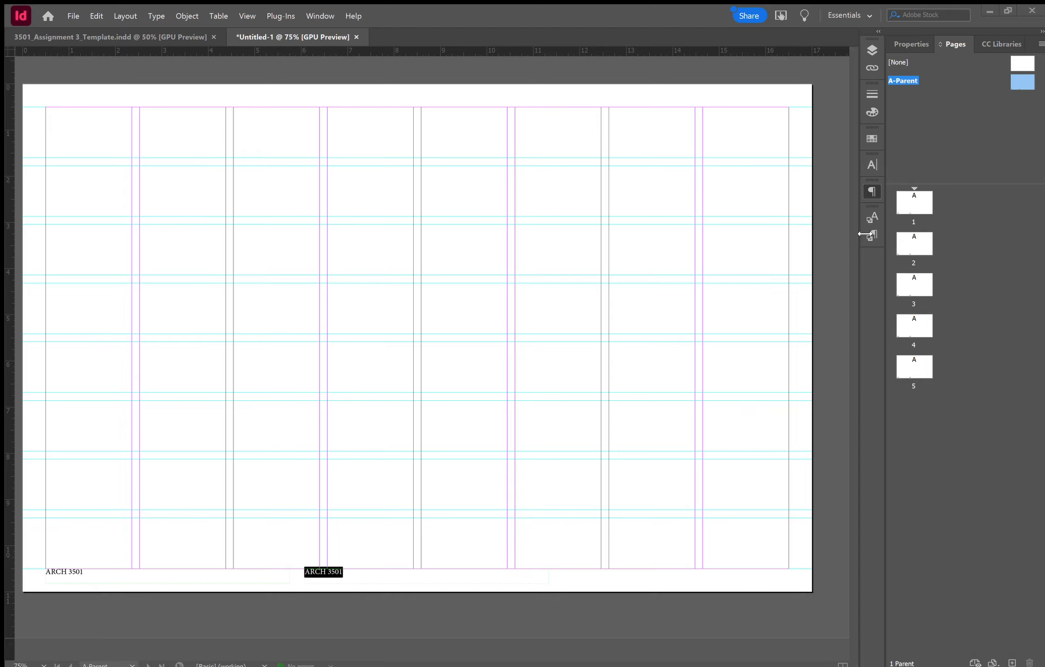
- Centre the text of the middle 'ARCH 3501' footer
click(745, 211)
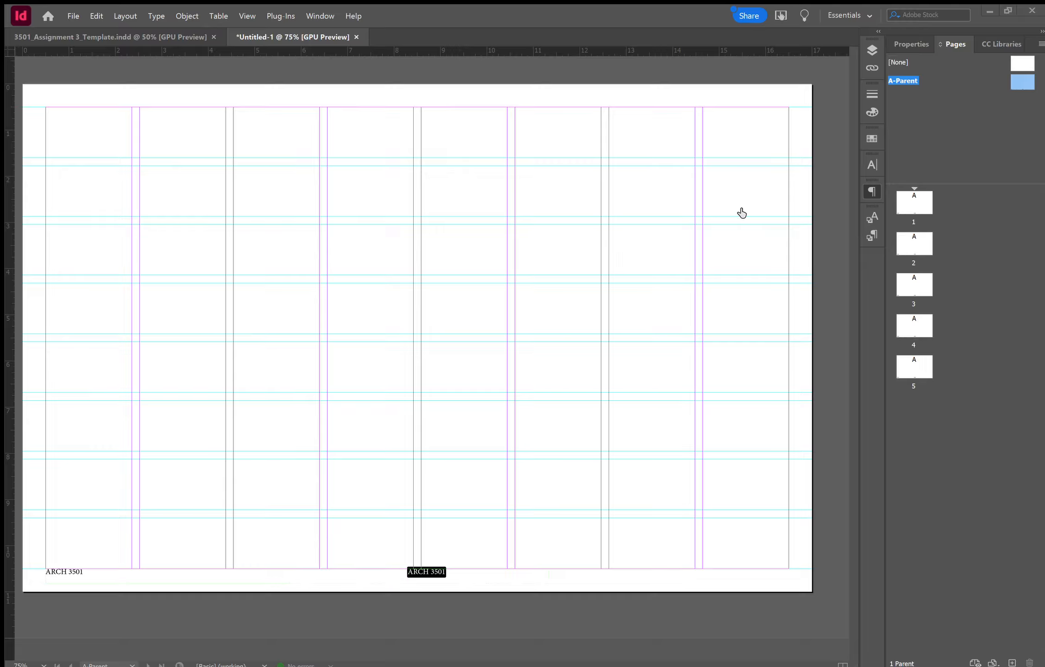
click(745, 207)
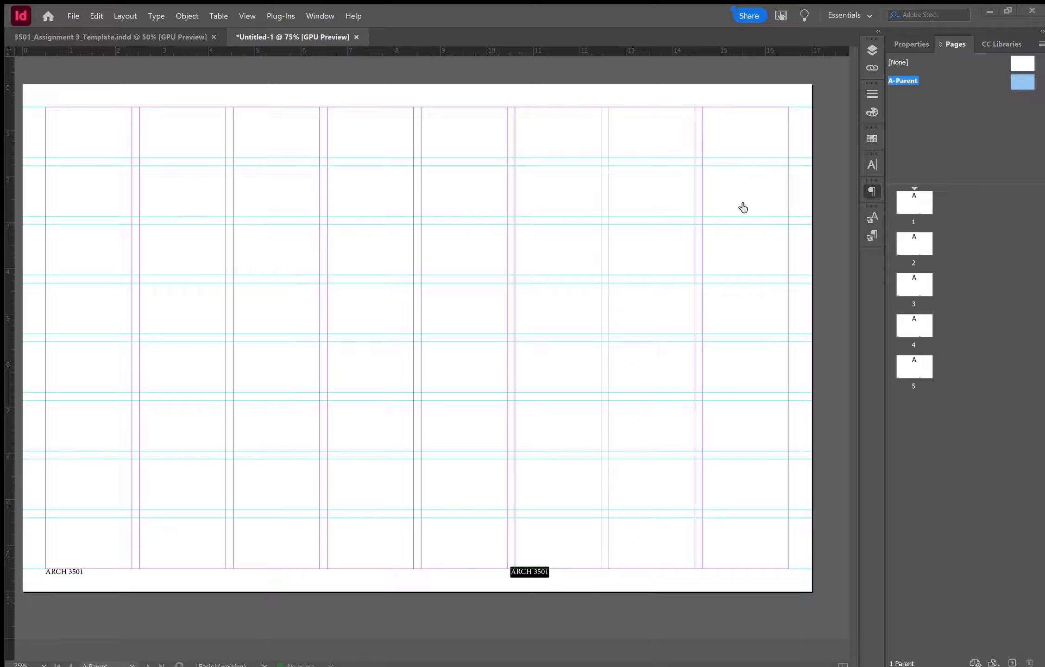
click(731, 206)
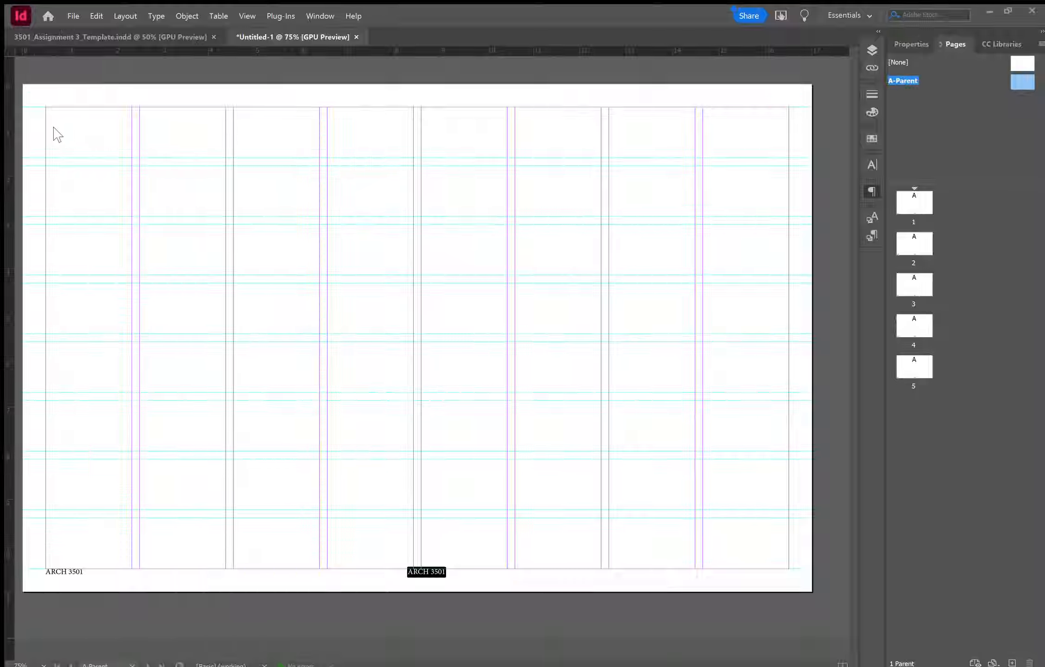
key(Escape)
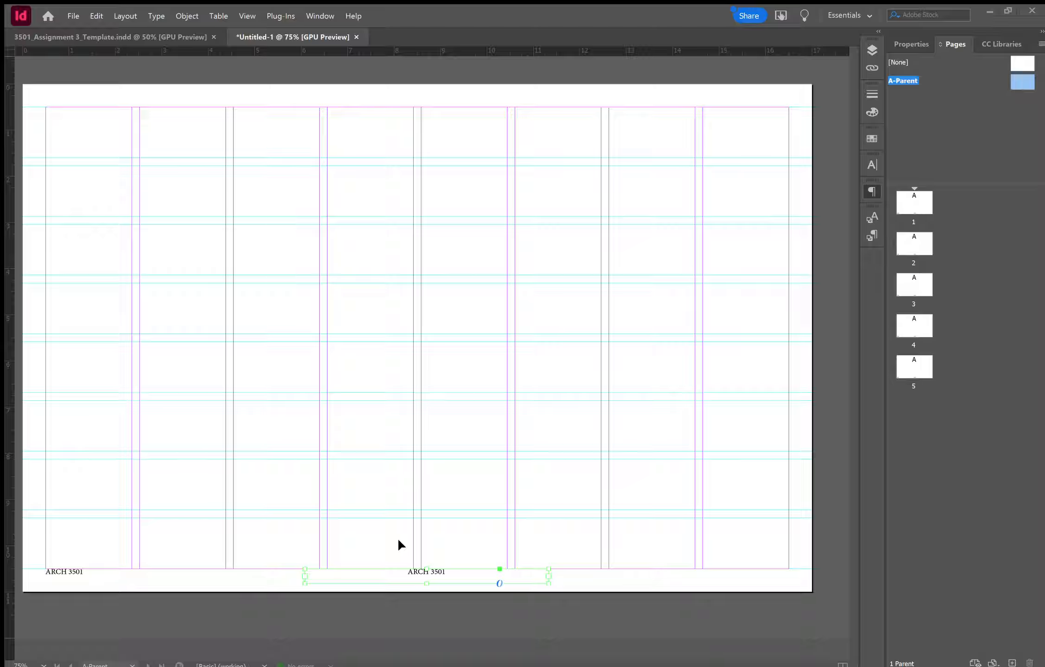
- Paste a third 'ARCH 3501' footer at the bottom-right corner and right-align its text
click(381, 538)
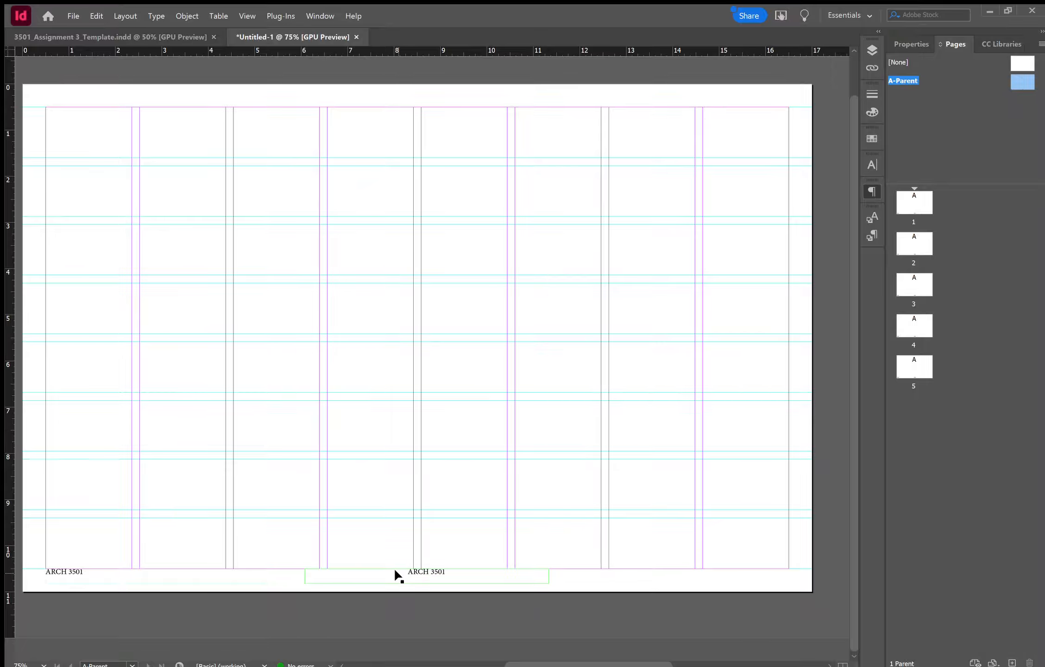
key(ctrl+v)
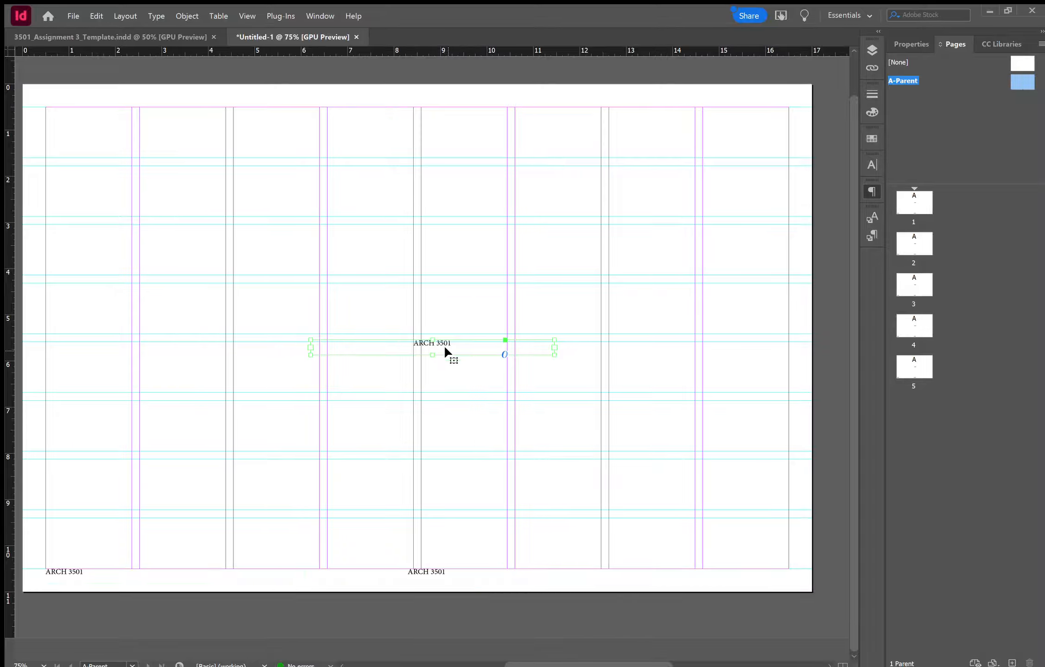
drag(445, 350, 685, 585)
click(657, 566)
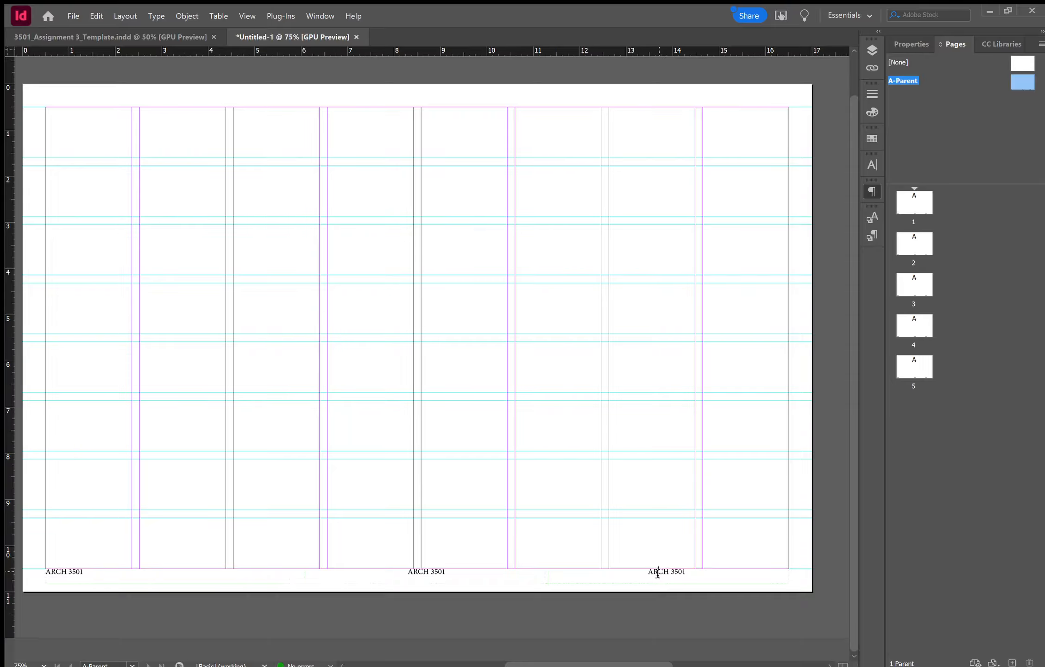
key(ctrl+shift+r)
key(Escape)
click(101, 200)
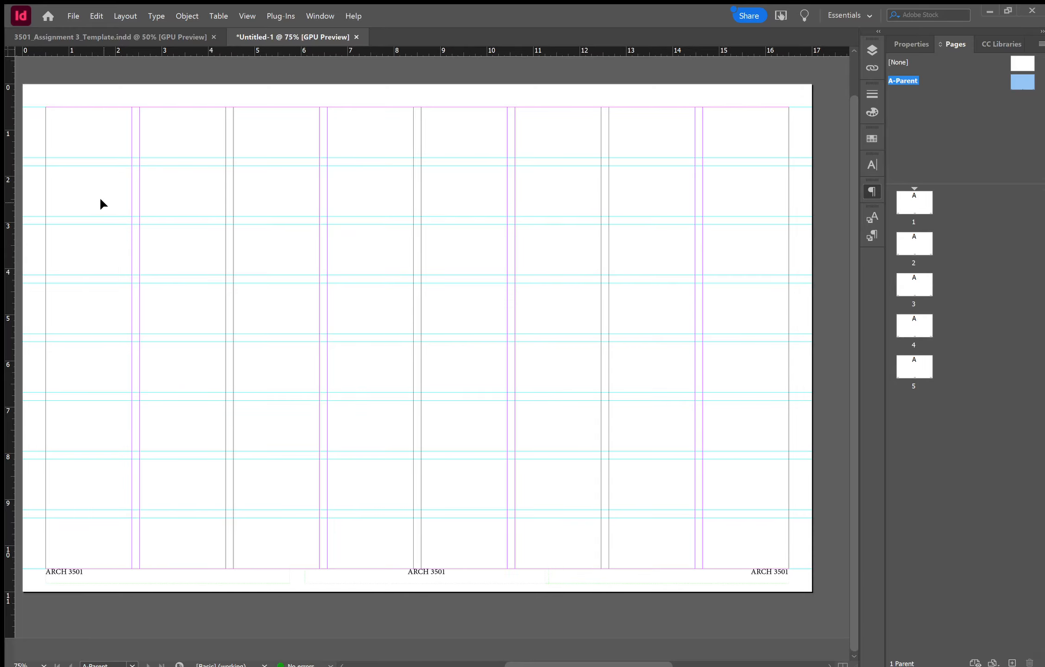